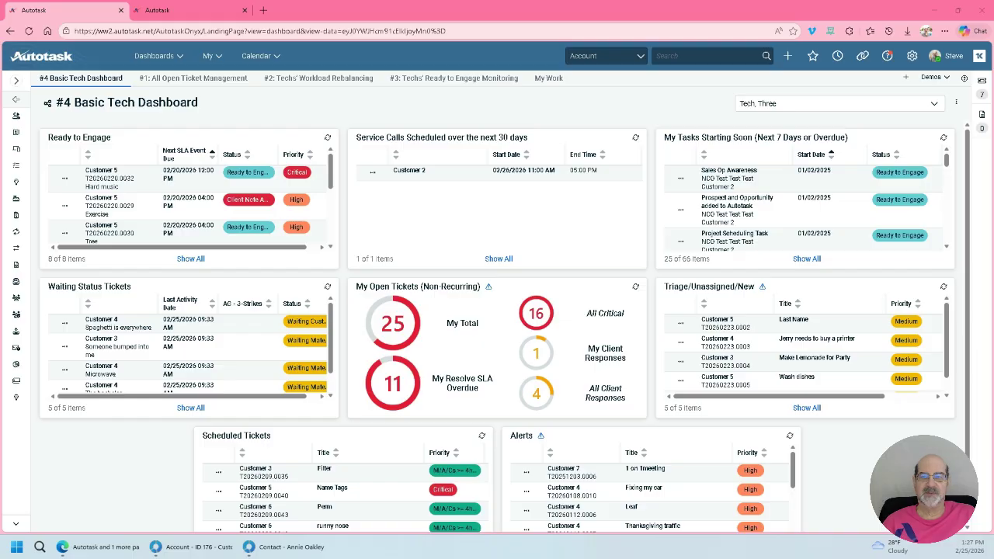
# Step: Open the Form Templates list from the automation section of the Admin area
pyautogui.click(183, 16)
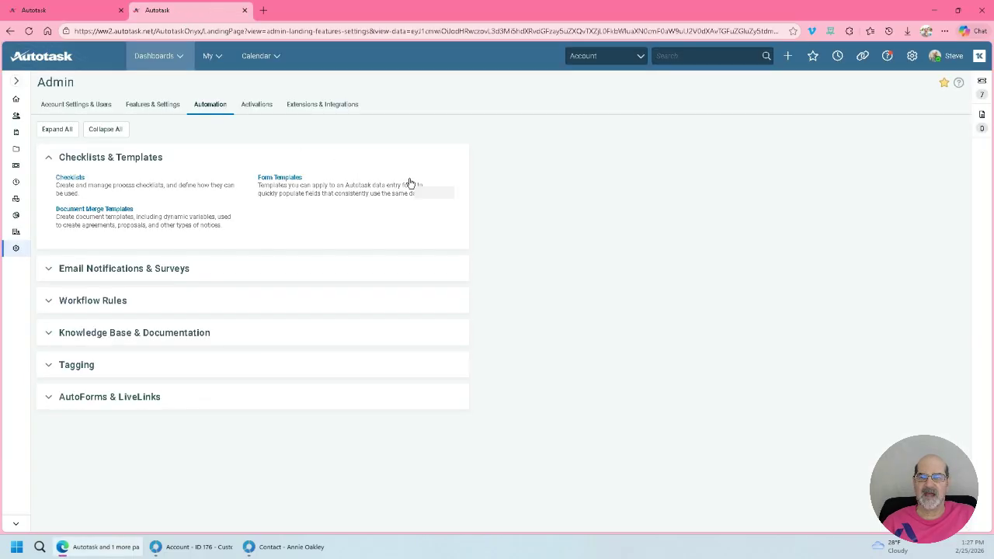
pyautogui.click(268, 181)
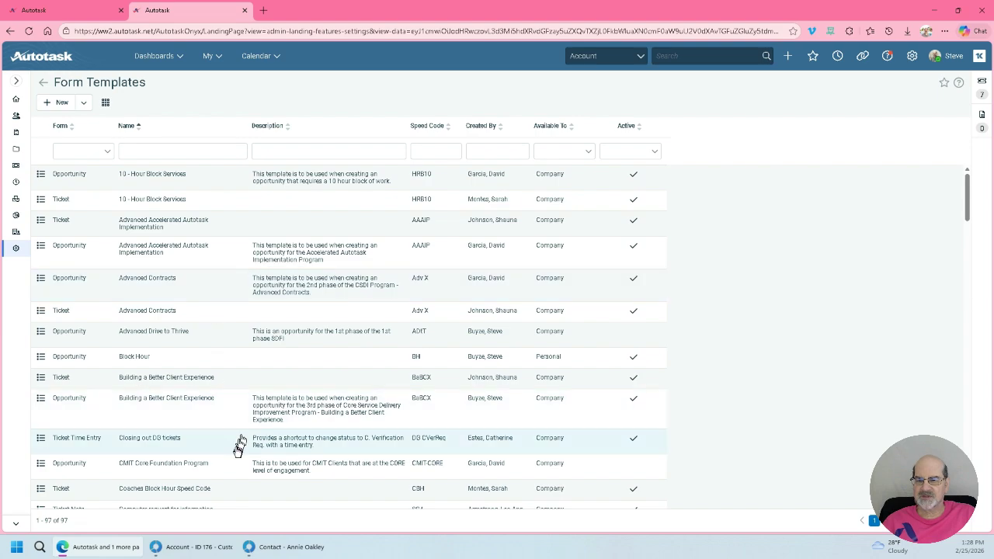
pyautogui.scroll(-3, 237, 452)
pyautogui.scroll(2, 142, 284)
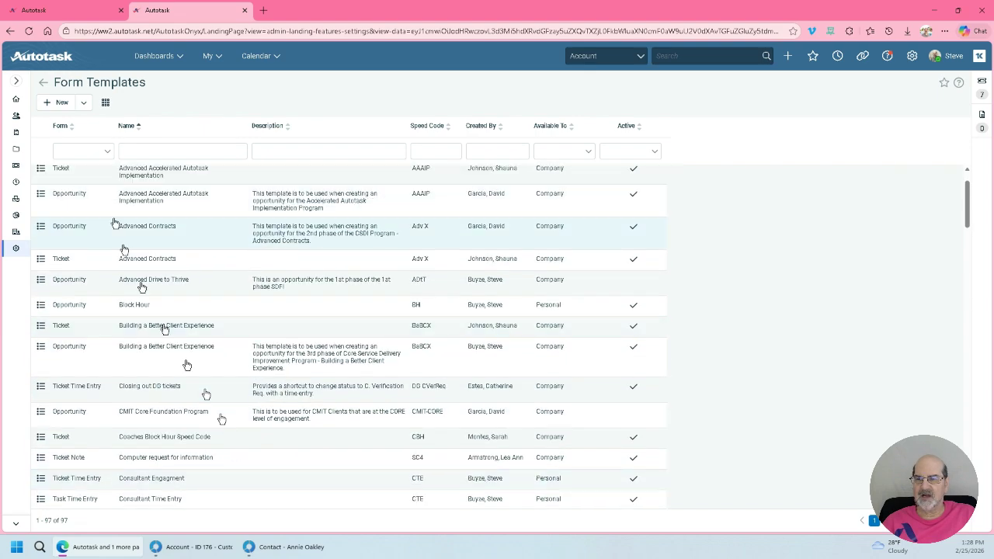
# Step: Filter the form templates by the Ticket Time Entry form and look through the matching templates
pyautogui.click(108, 153)
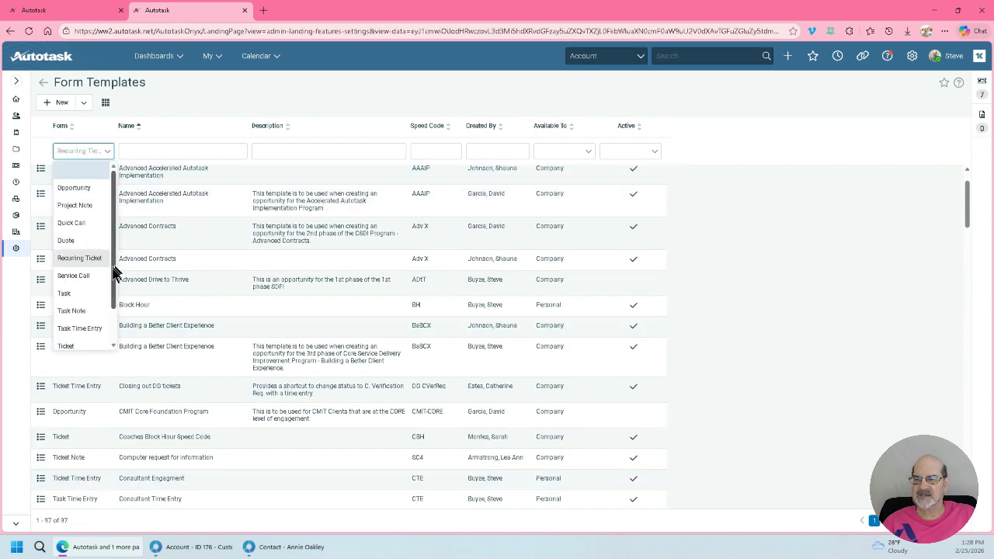
pyautogui.moveTo(114, 275); pyautogui.dragTo(116, 302)
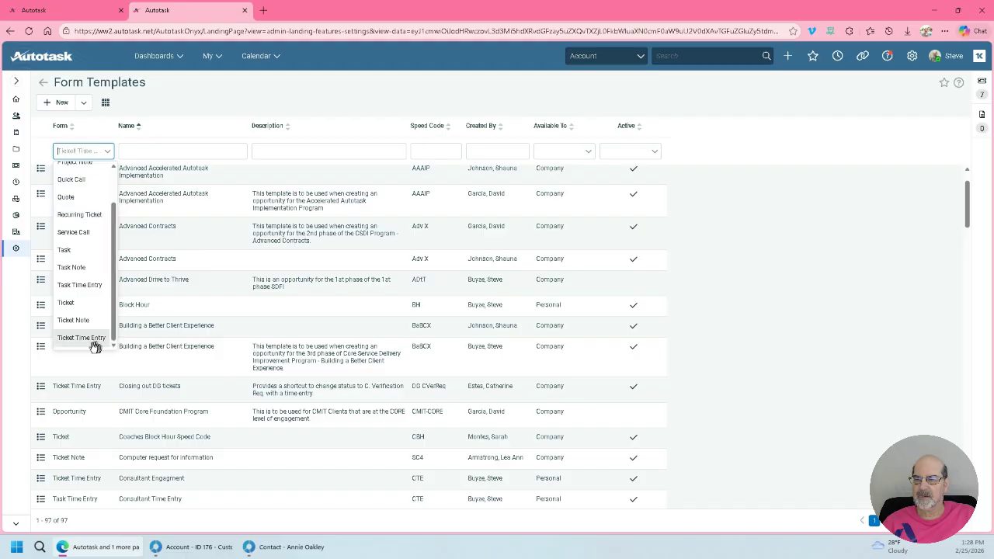
pyautogui.click(90, 339)
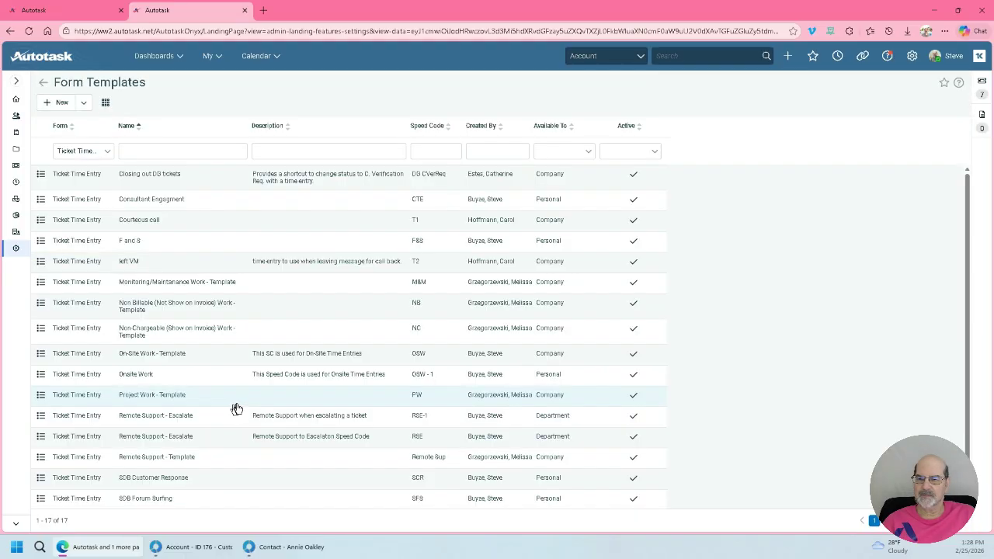
pyautogui.scroll(-1, 202, 341)
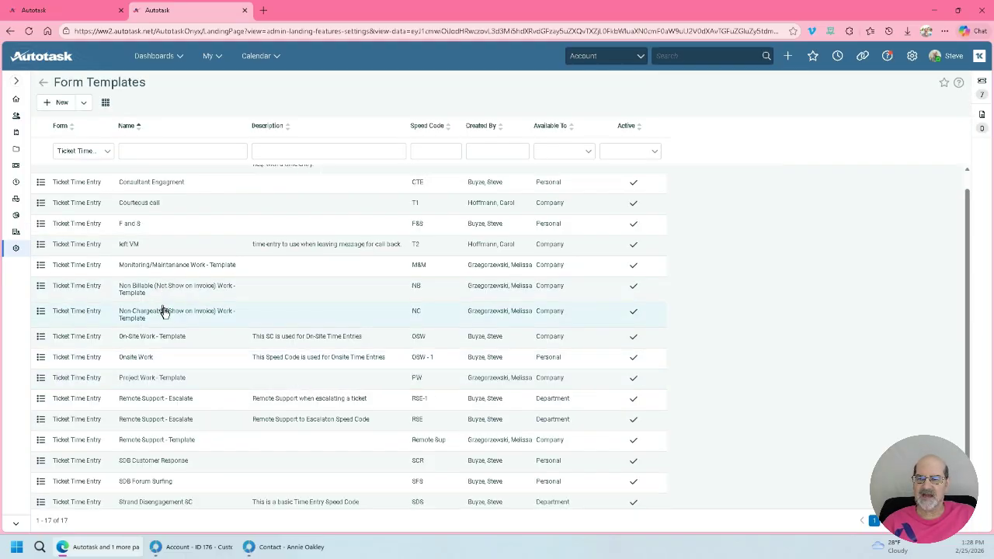
pyautogui.scroll(1, 182, 334)
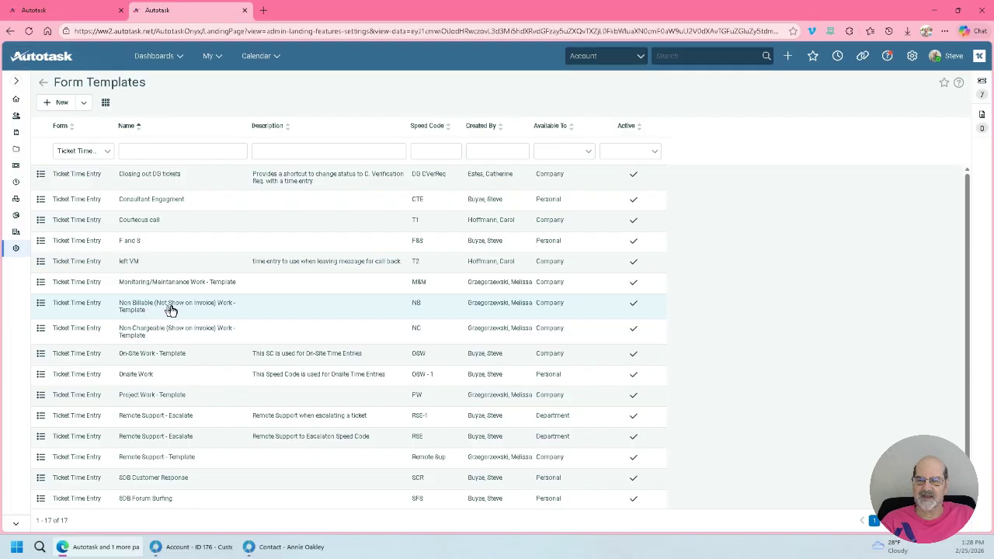
# Step: Copy the "Non Billable (Not Show on Invoice) Work - Template" ticket time entry template into a new template editor window
pyautogui.click(41, 304)
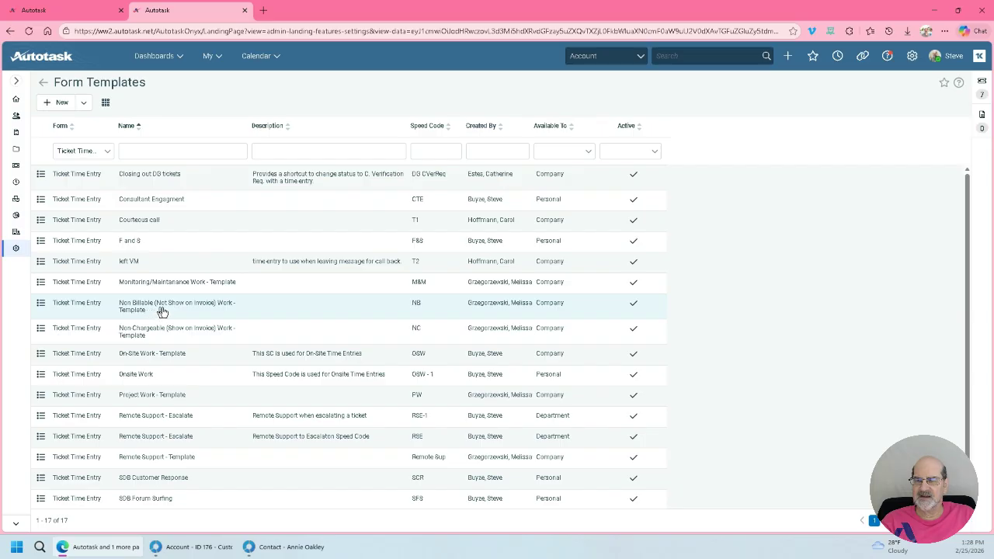
pyautogui.click(42, 306)
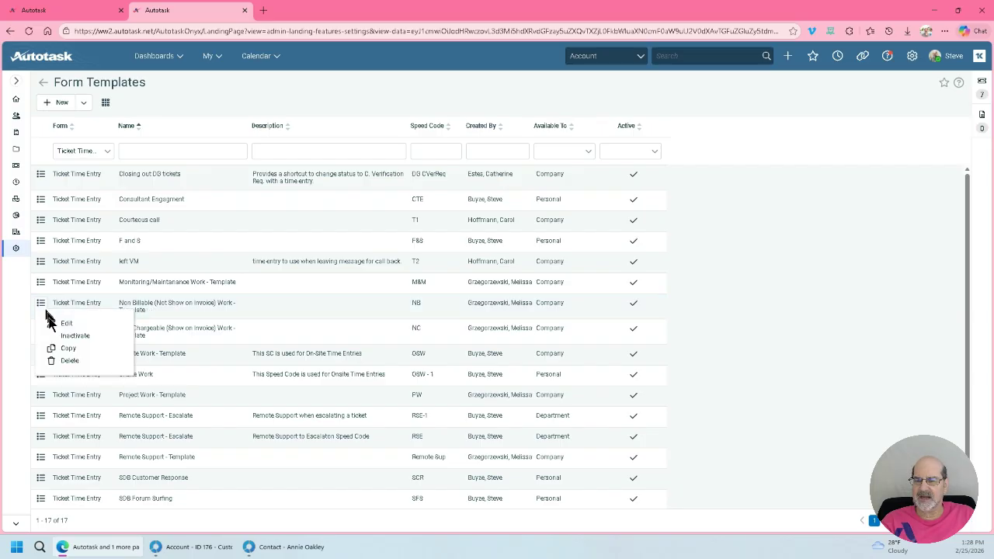
pyautogui.click(68, 350)
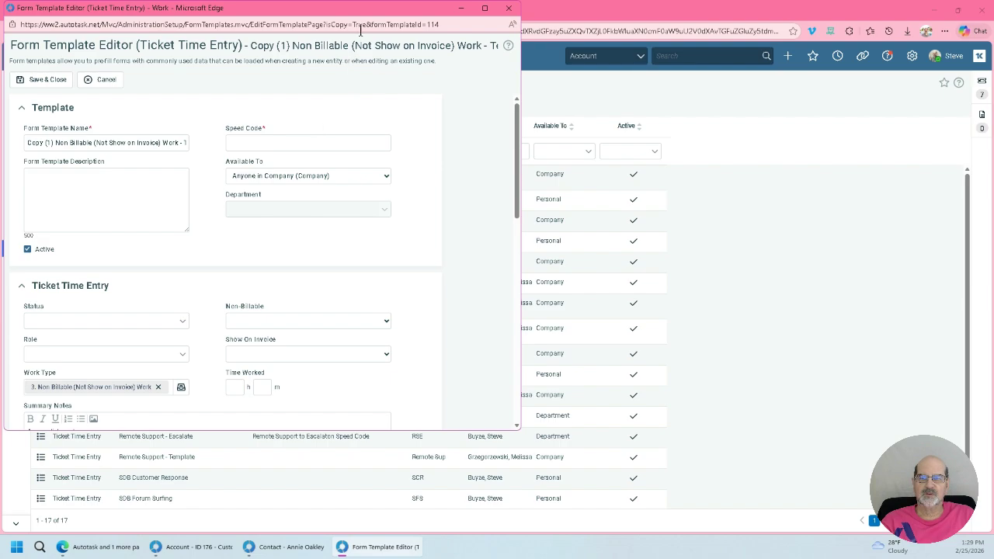
pyautogui.moveTo(360, 29); pyautogui.dragTo(624, 56)
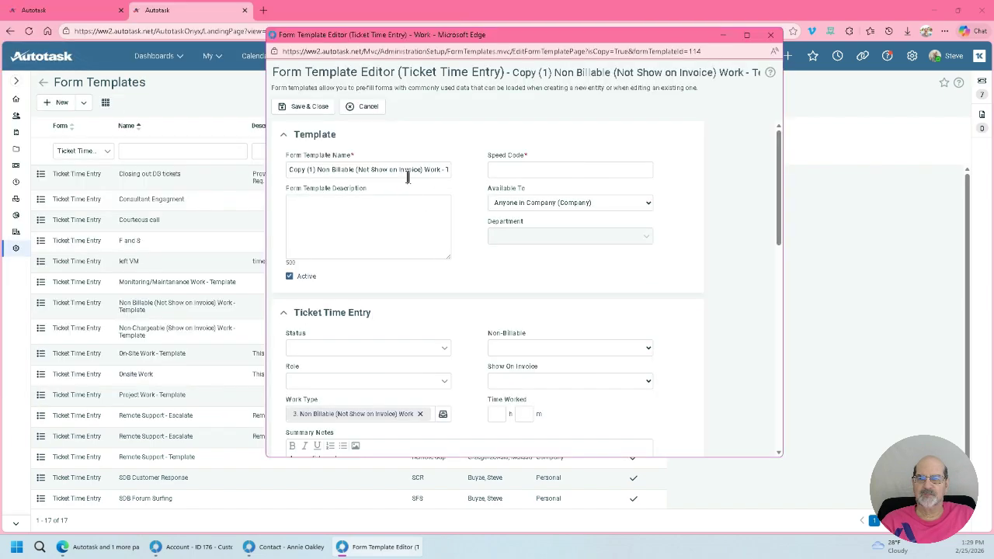
# Step: Rename the copied form template as "Mentoring/Shadowing"
pyautogui.click(290, 167)
pyautogui.hotkey('shift', 'End')
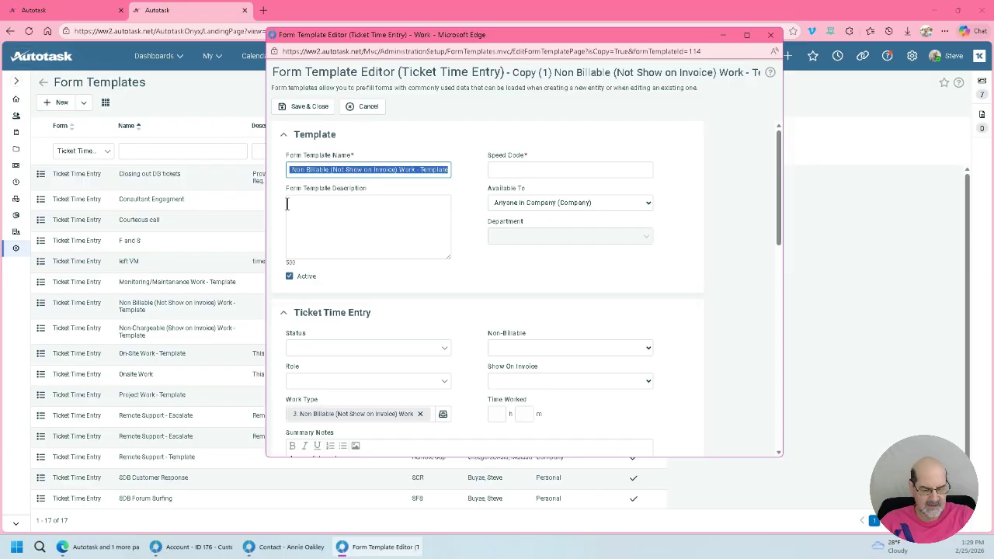
pyautogui.press('BackSpace')
pyautogui.write('M')
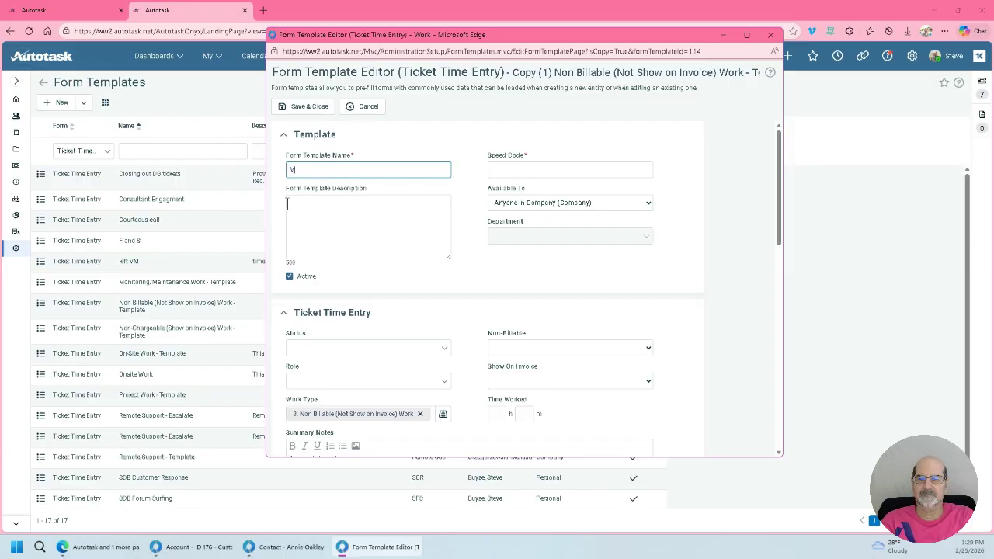
pyautogui.write('entoring')
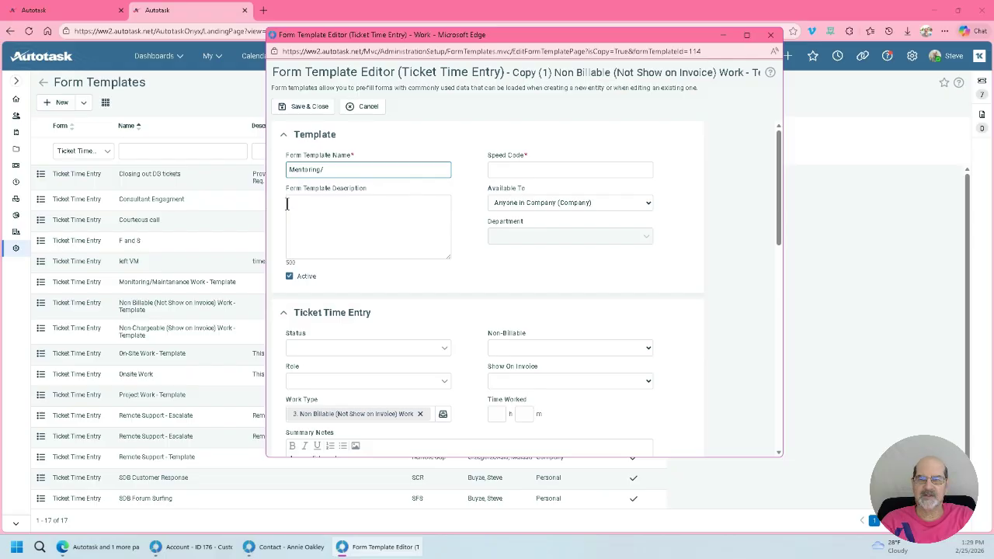
pyautogui.write('/Shadowing')
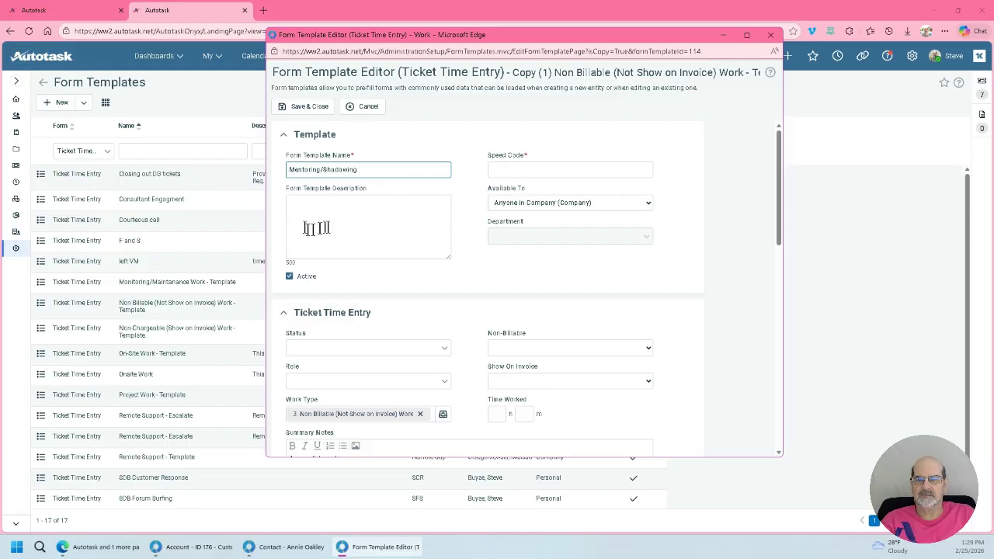
# Step: Begin the form template description with "To be used by one of the two Techs in a Mentoring/Shadowing situation. The goal"
pyautogui.click(357, 206)
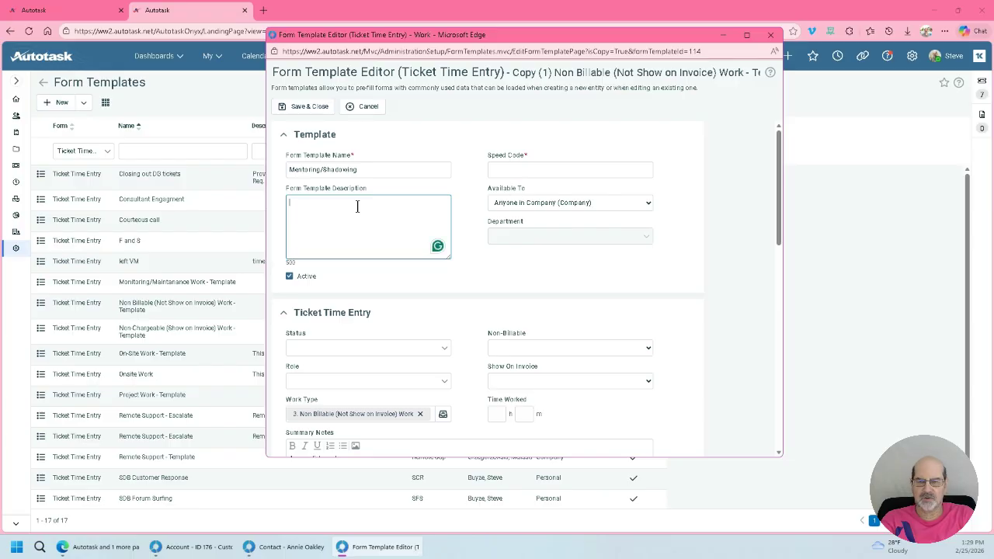
pyautogui.write('To be use')
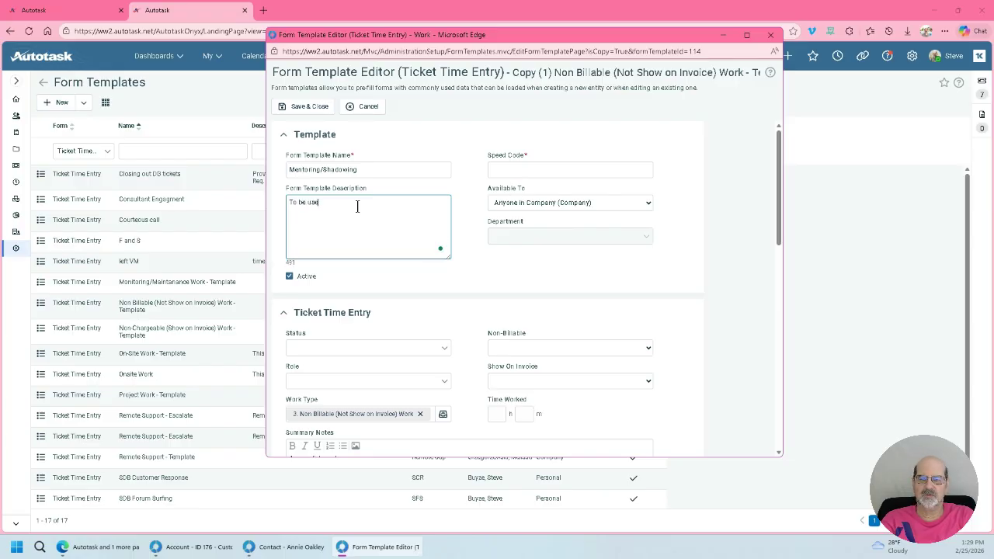
pyautogui.write('d ty one')
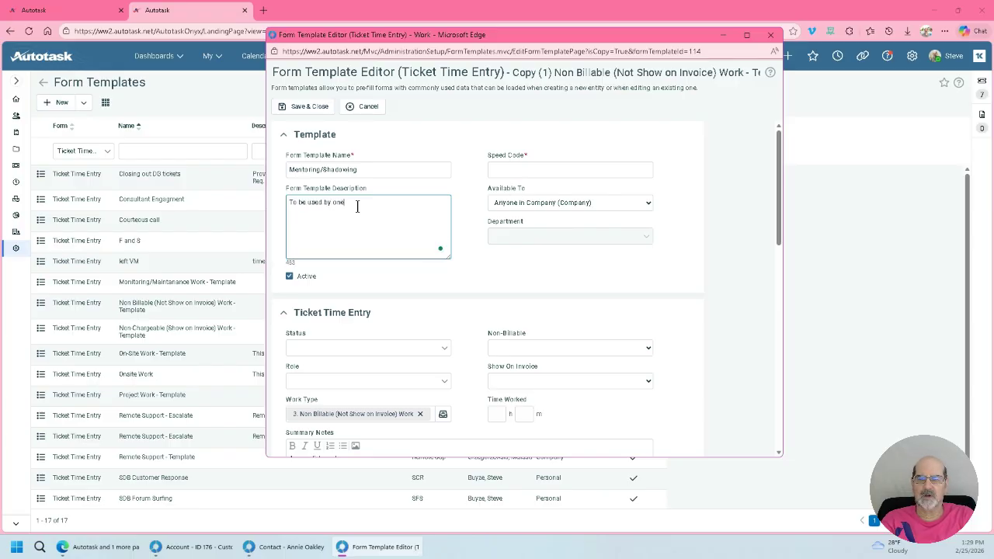
pyautogui.write(' of the tw')
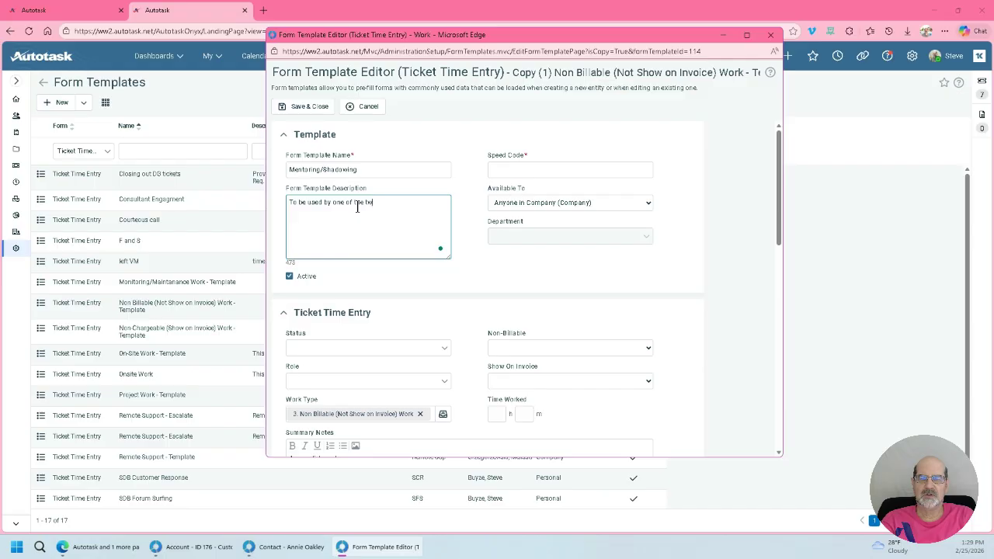
pyautogui.write('o Techs in s')
pyautogui.write(' Mentoring/')
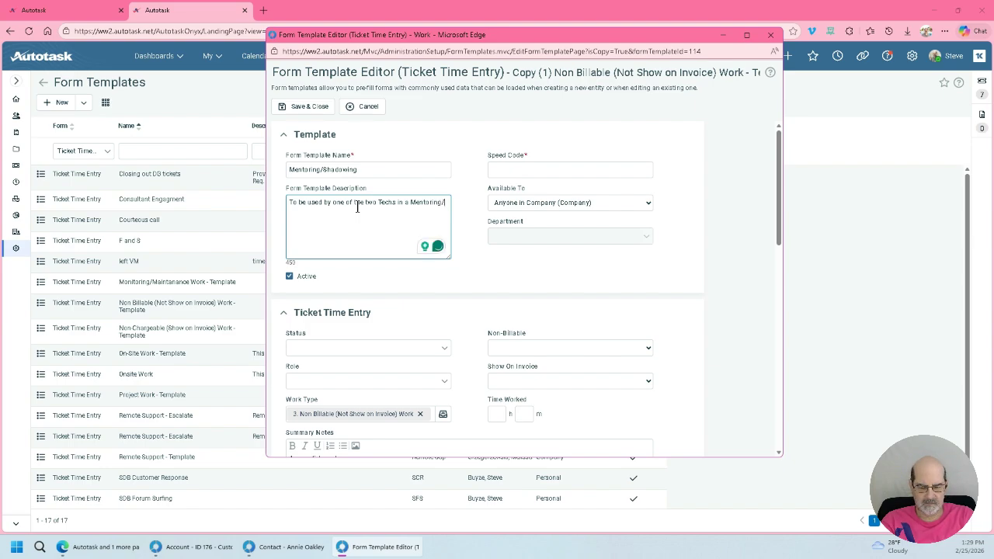
pyautogui.write('Sha')
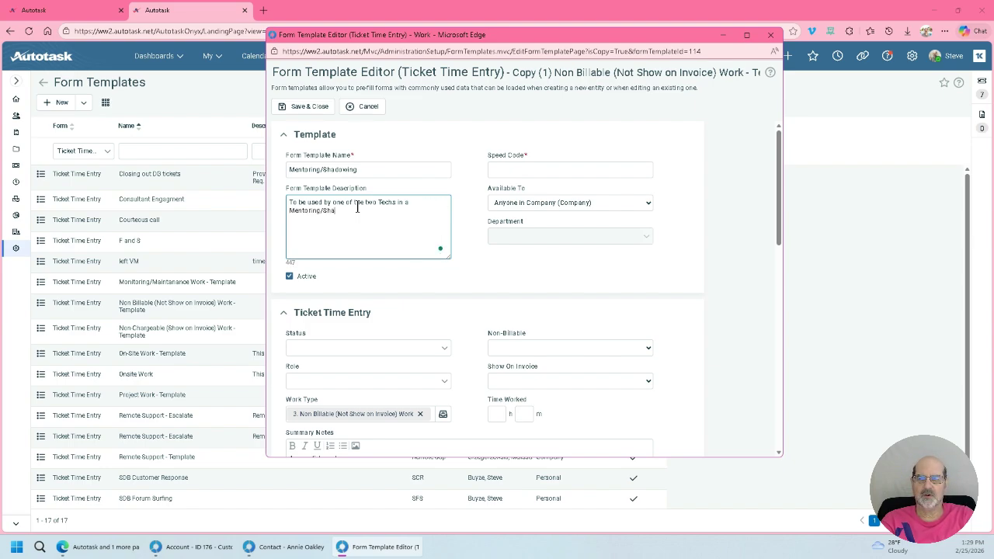
pyautogui.write('dowingsituat')
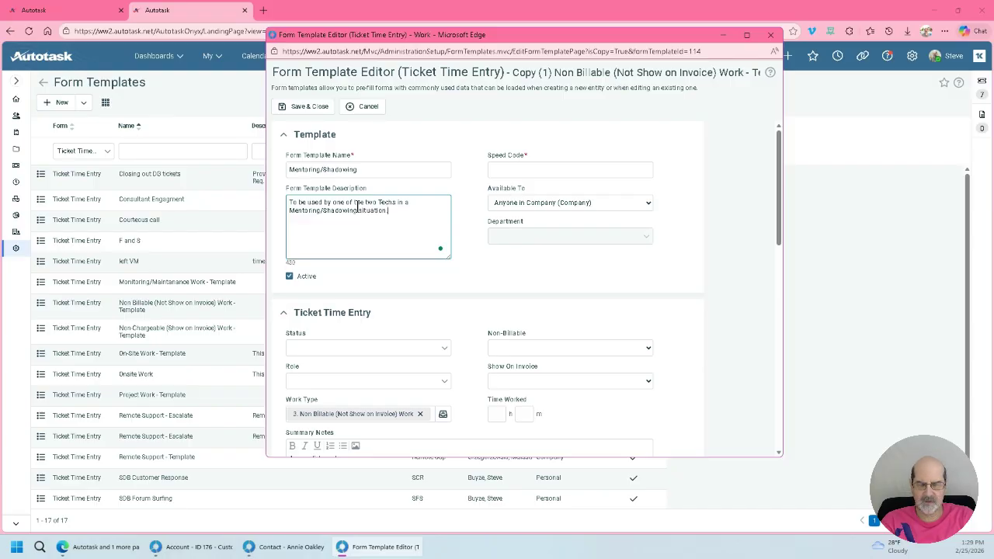
pyautogui.write('ion.  The goal')
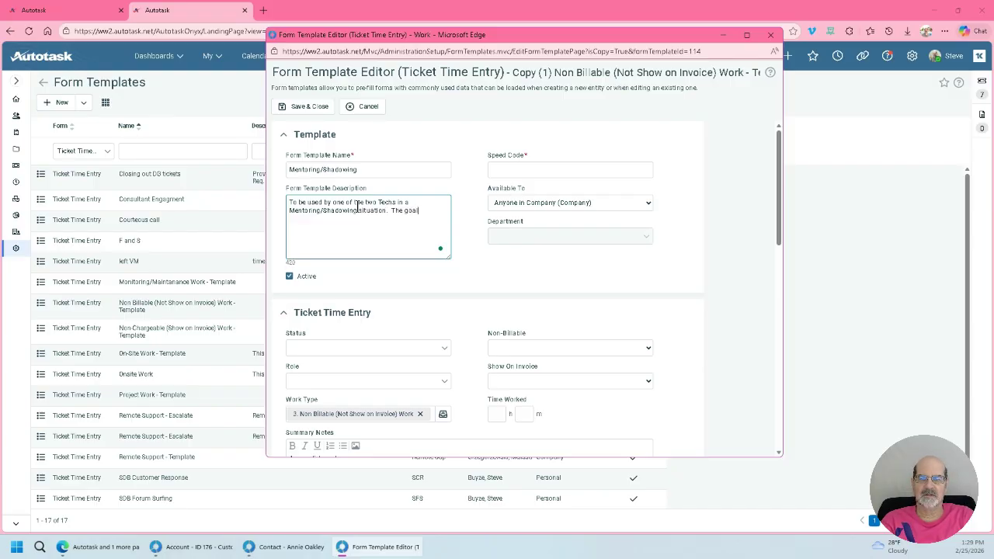
pyautogui.write(' is to give the')
pyautogui.write(' Tech of')
pyautogui.write('edit')
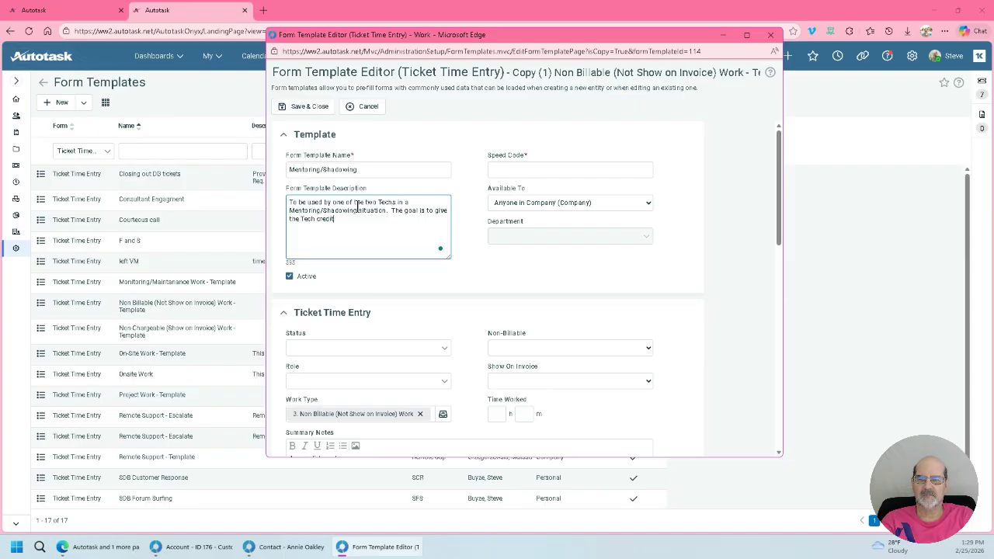
pyautogui.write(' for the hour')
# Step: Complete the template description with "is to give the Tech credit for the Hours Worked, but Does Not Show On Invoice"
pyautogui.press('BackSpace')
pyautogui.press('BackSpace')
pyautogui.write('Hours Worked')
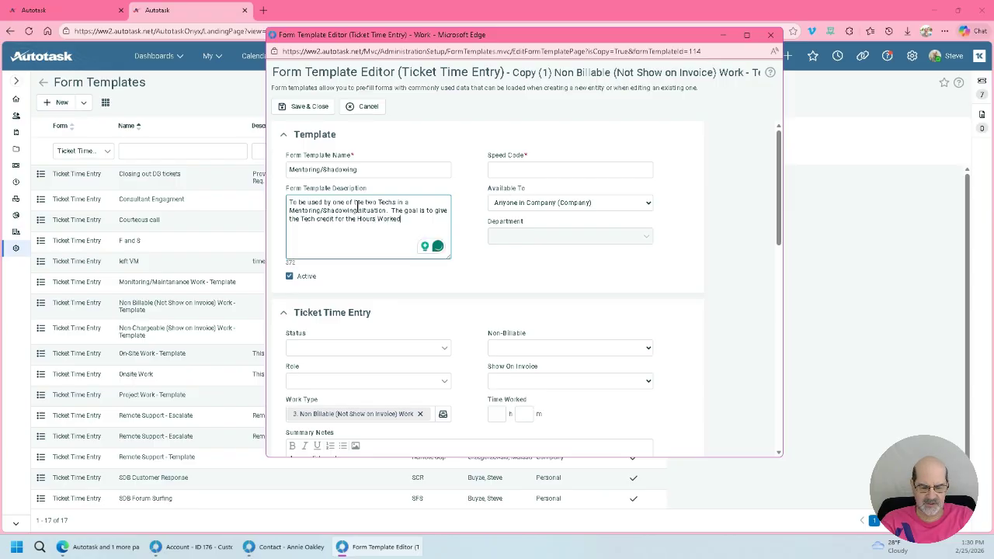
pyautogui.write(',')
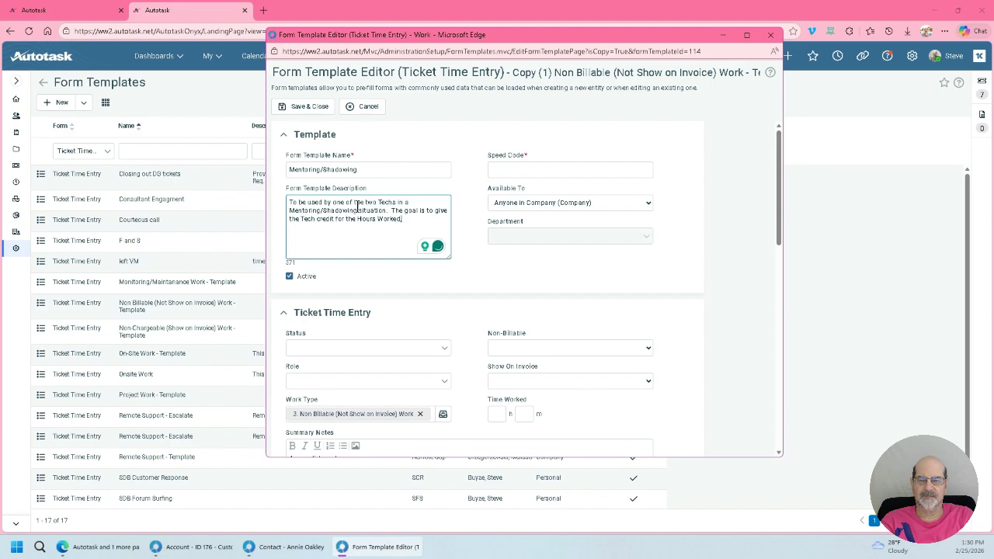
pyautogui.write(' but')
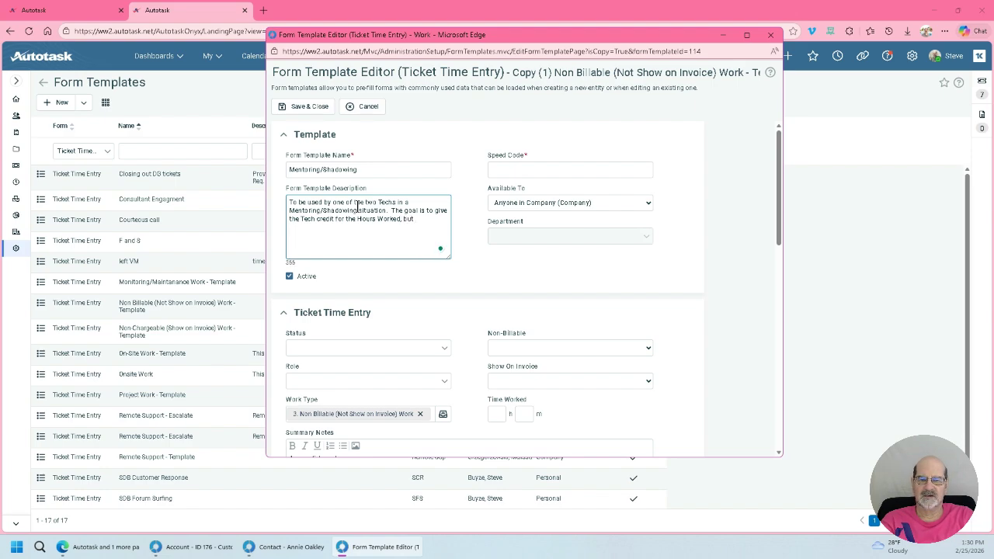
pyautogui.write(' Does Not Show O')
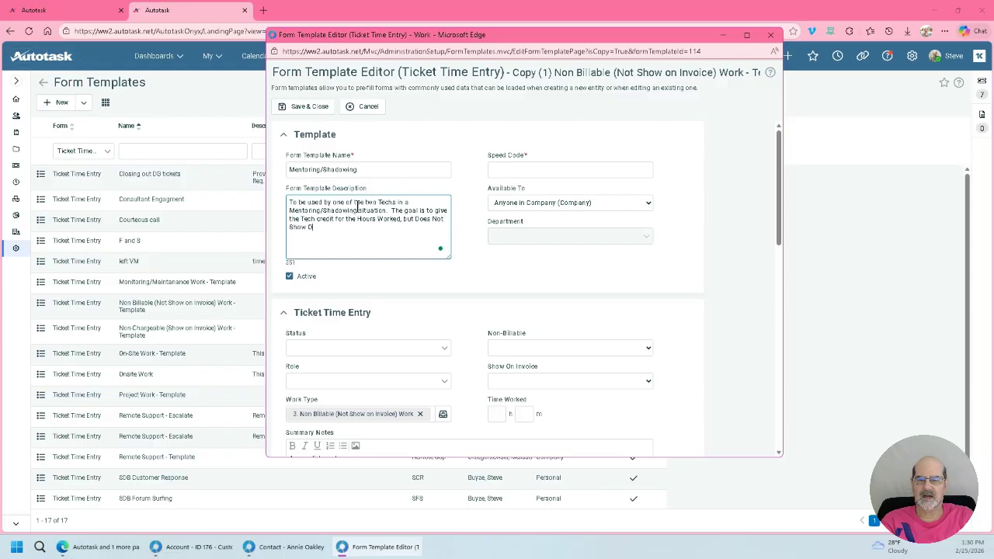
pyautogui.write('n Inv')
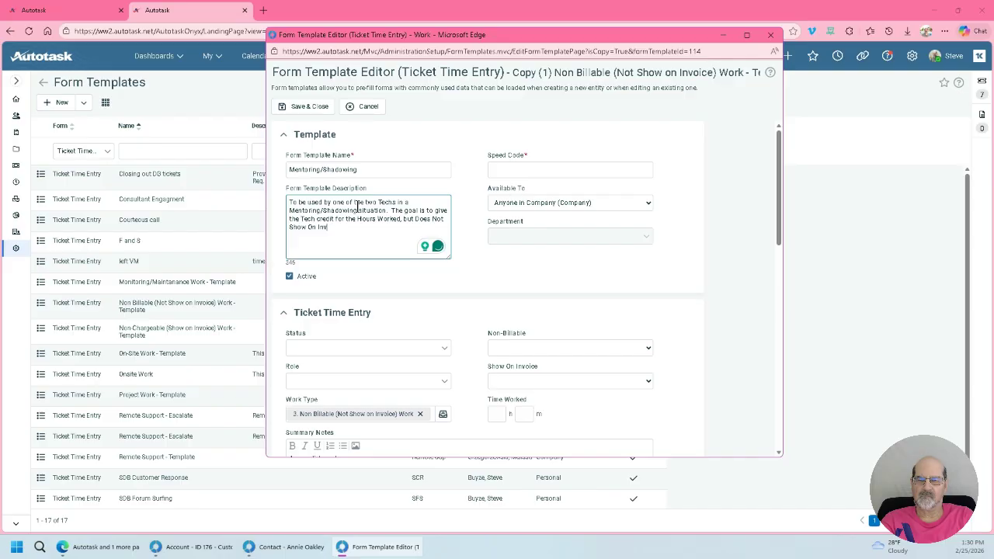
pyautogui.write('oice')
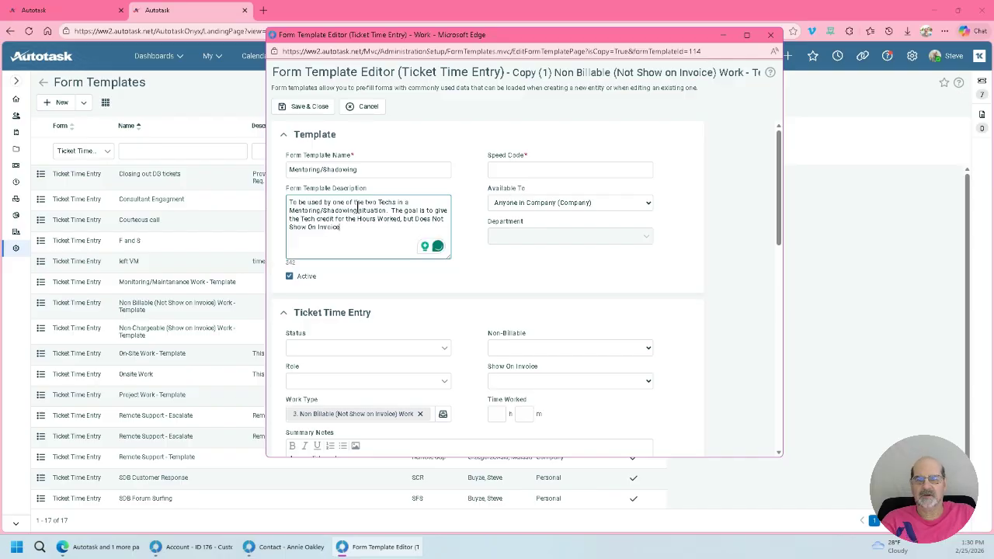
# Step: Set the form template's speed code to "M/S"
pyautogui.click(545, 171)
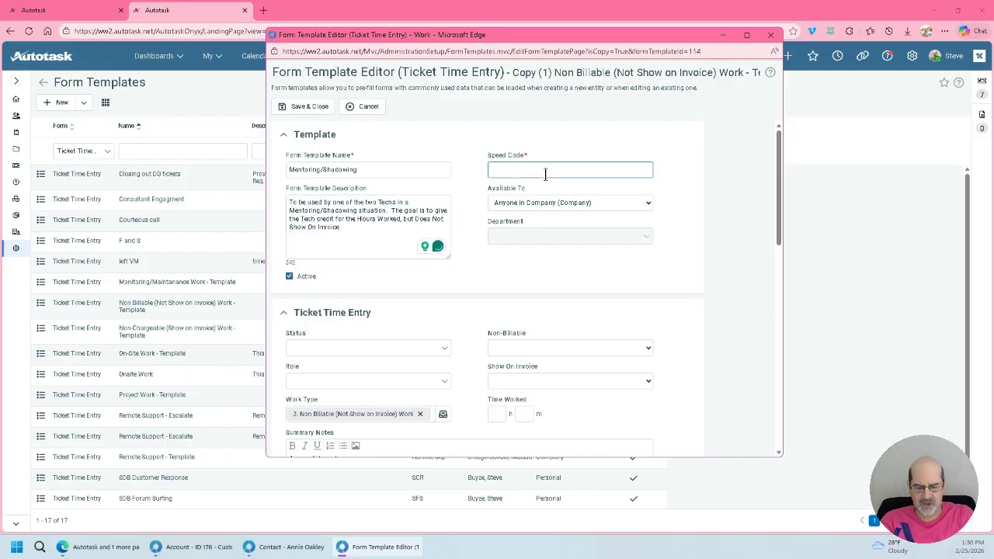
pyautogui.write('M/S')
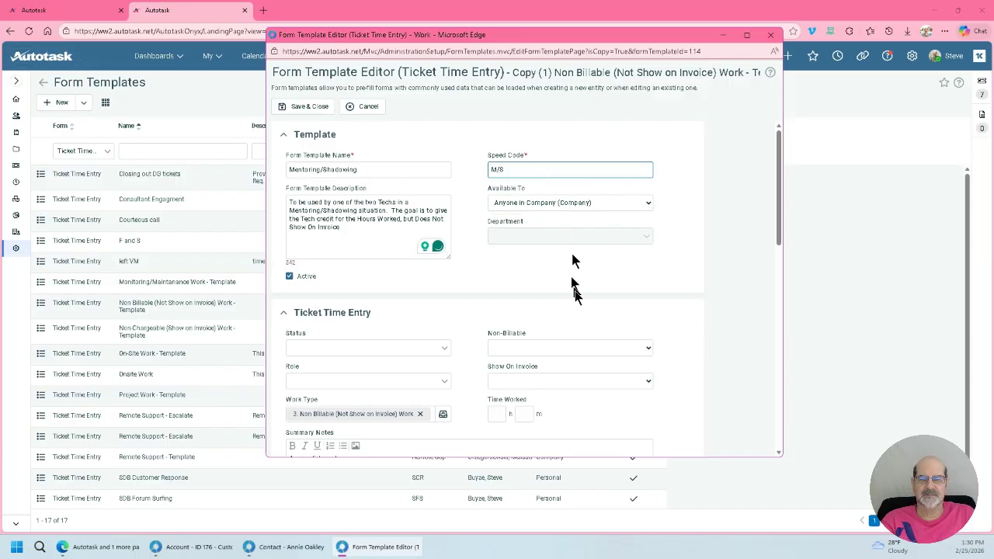
# Step: Try limiting the template's availability to Department and view the department choices, then restore it to Anyone in Company (Company)
pyautogui.click(646, 205)
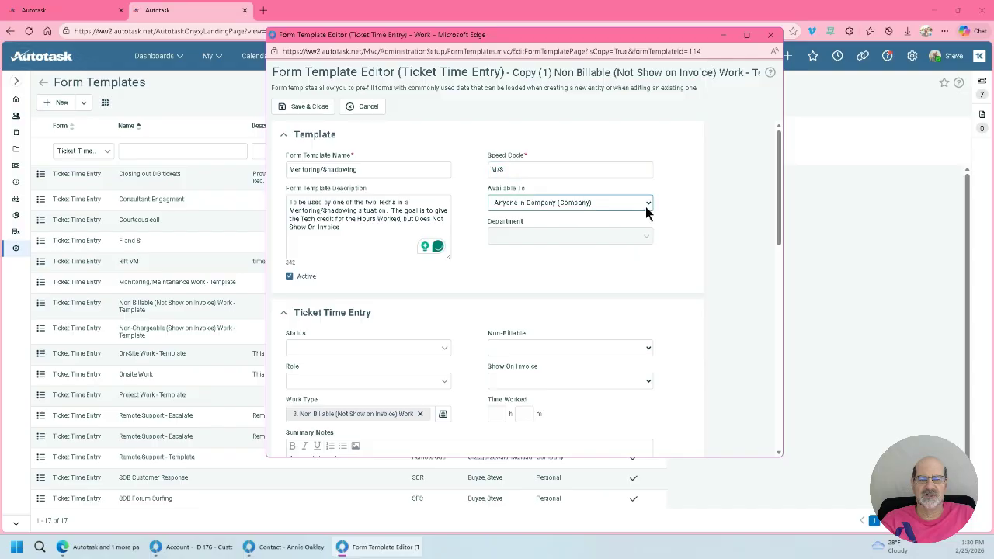
pyautogui.click(613, 233)
pyautogui.click(649, 241)
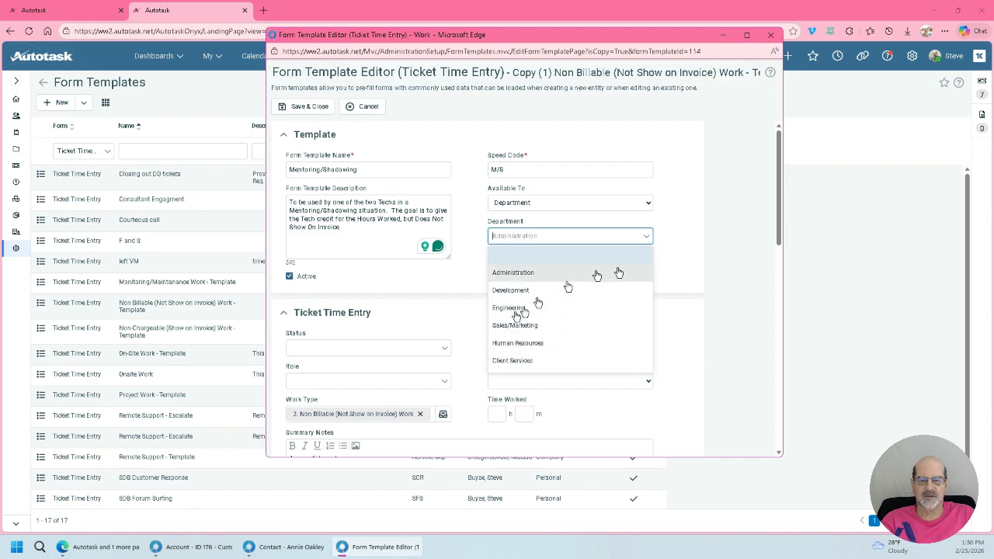
pyautogui.click(713, 265)
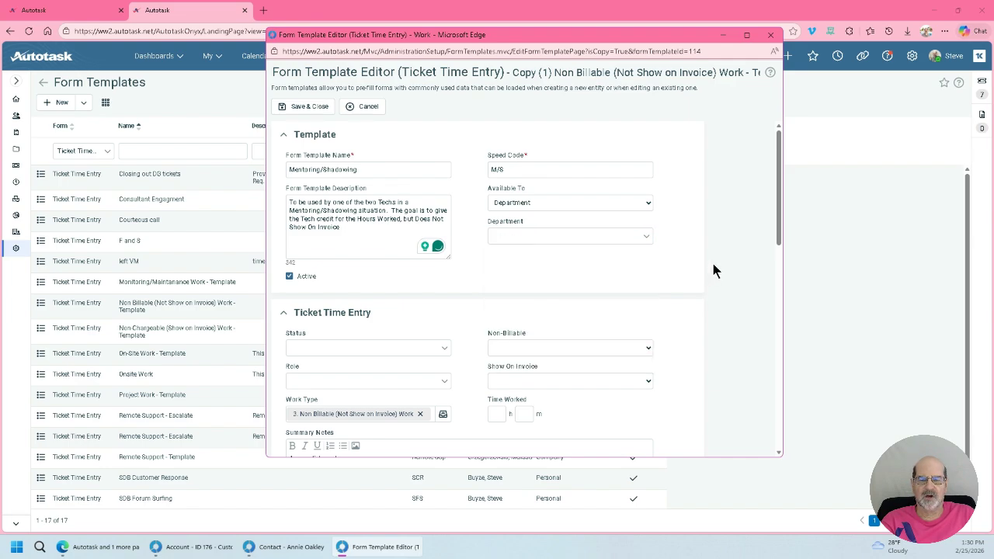
pyautogui.click(647, 205)
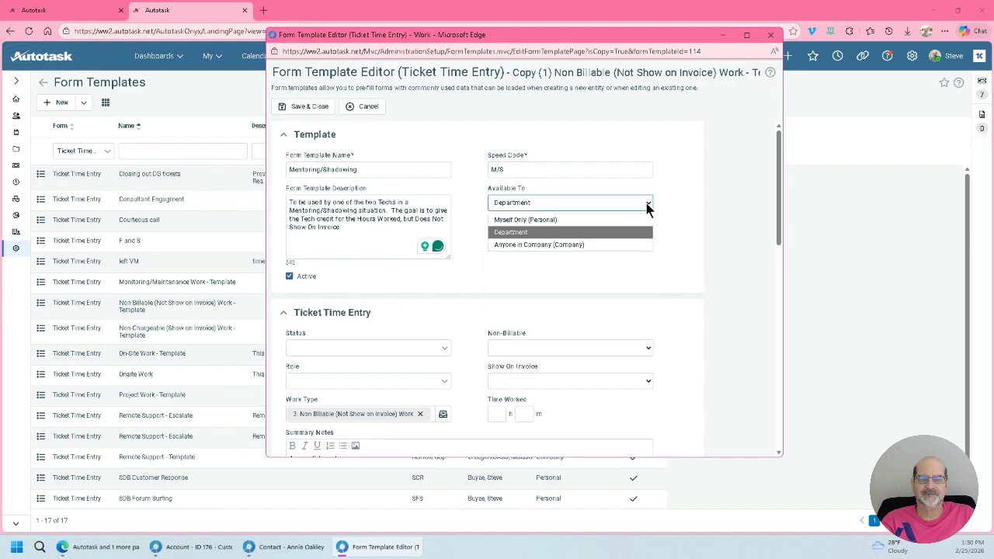
pyautogui.click(621, 245)
# Step: Set the ticket time entry's Non-Billable option to Yes and Show On Invoice to No
pyautogui.scroll(-1, 713, 260)
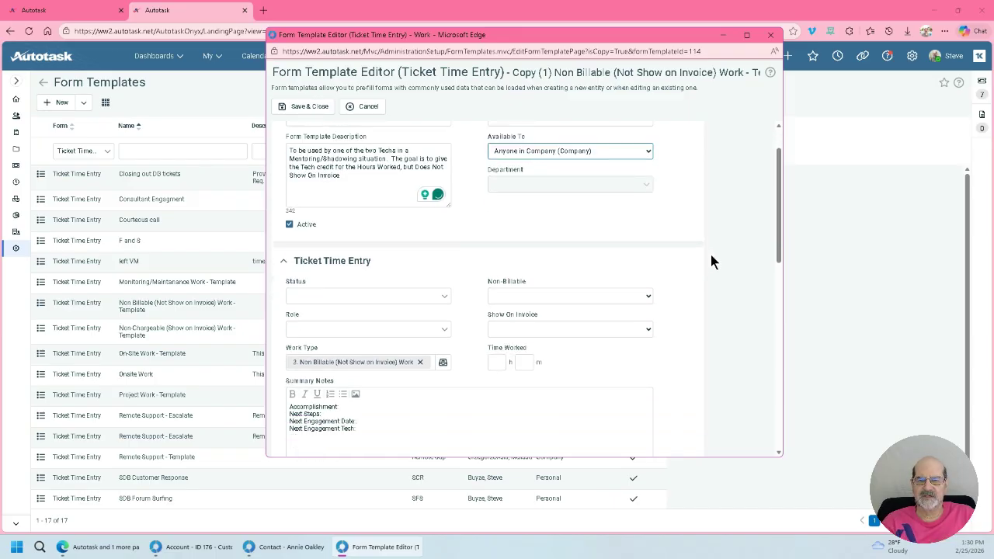
pyautogui.scroll(-1, 711, 260)
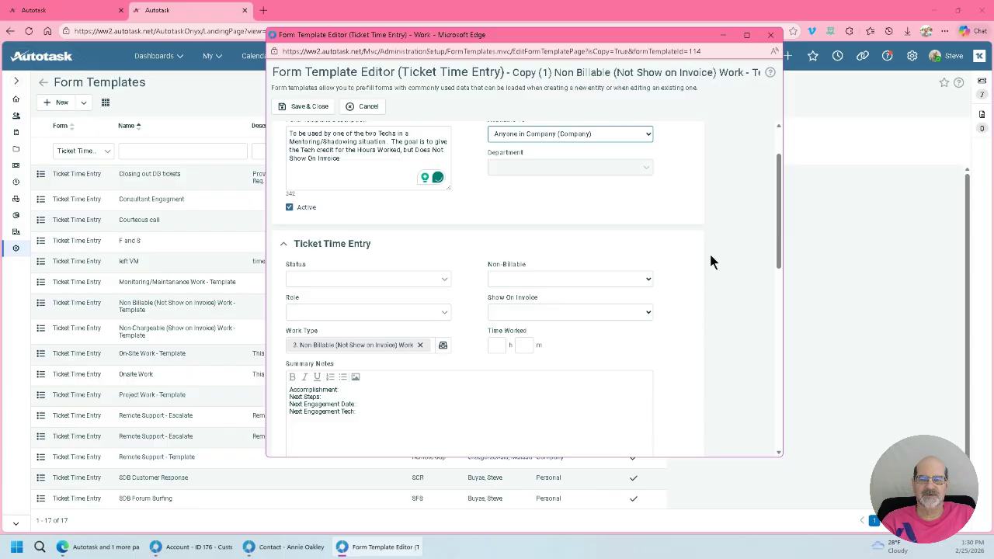
pyautogui.scroll(-1, 497, 249)
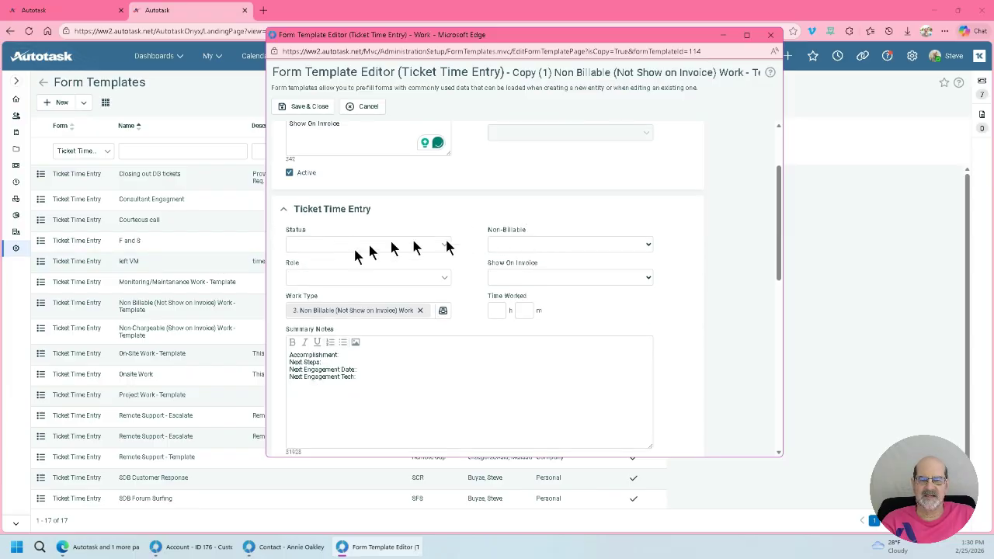
pyautogui.click(640, 245)
pyautogui.click(613, 275)
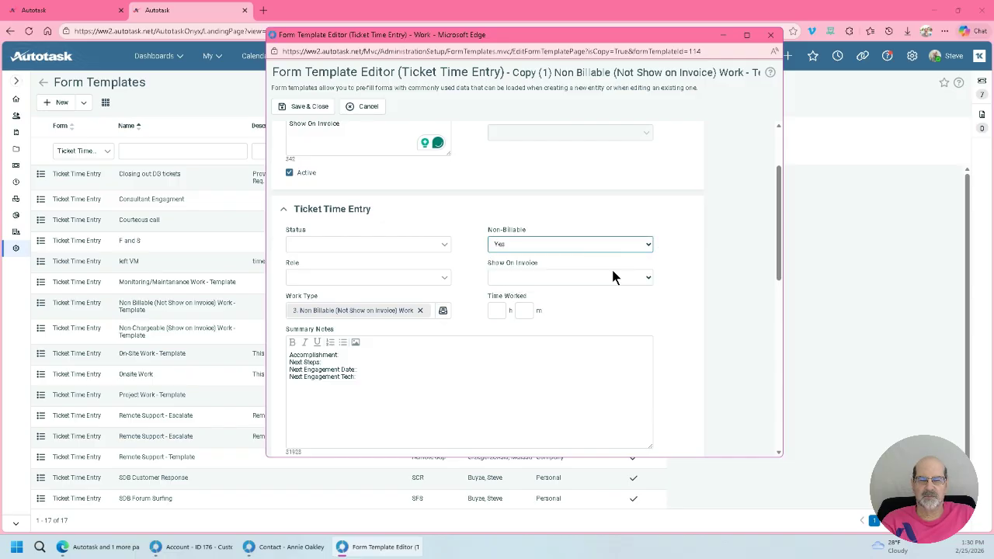
pyautogui.click(620, 278)
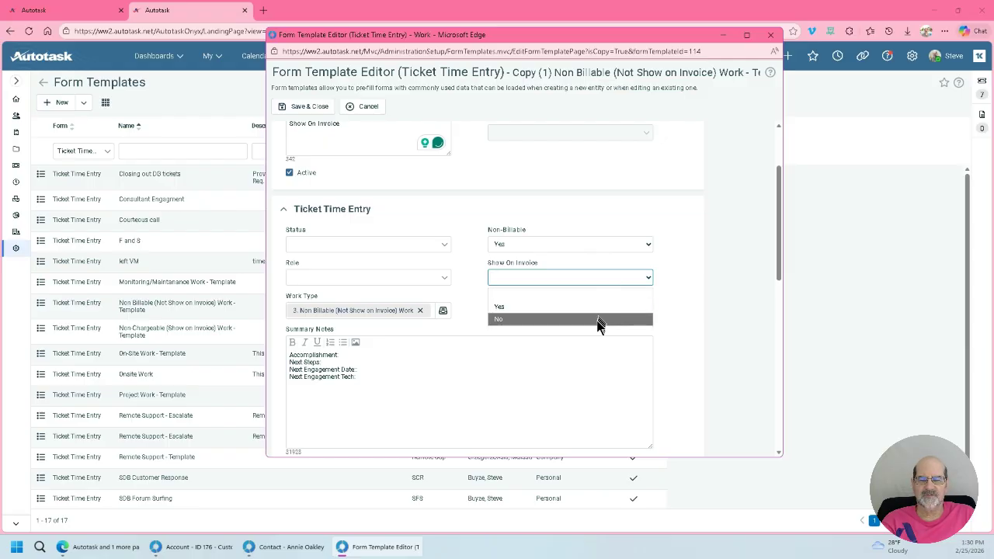
pyautogui.click(597, 320)
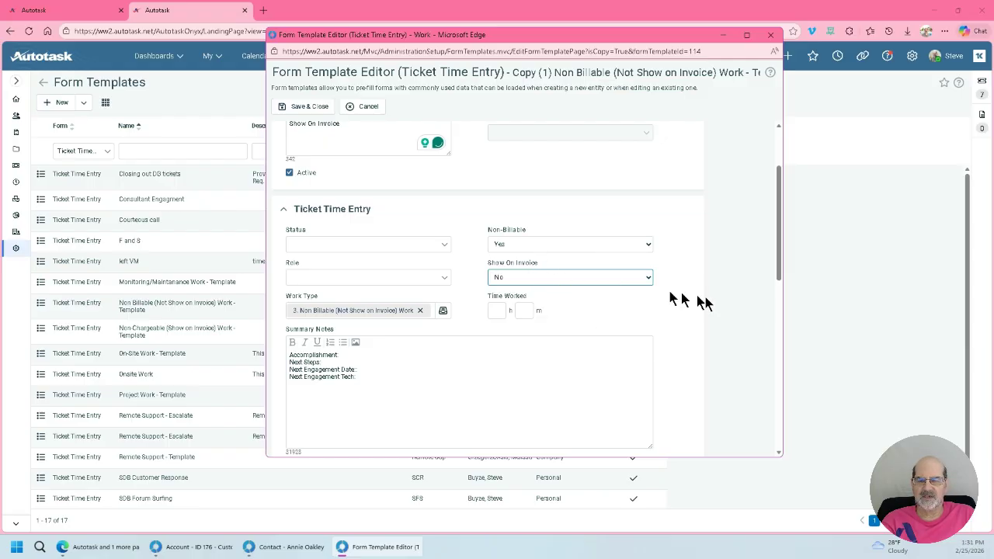
# Step: Review the template's summary notes prompts, internal notes, resolution options and notification settings
pyautogui.scroll(-1, 706, 301)
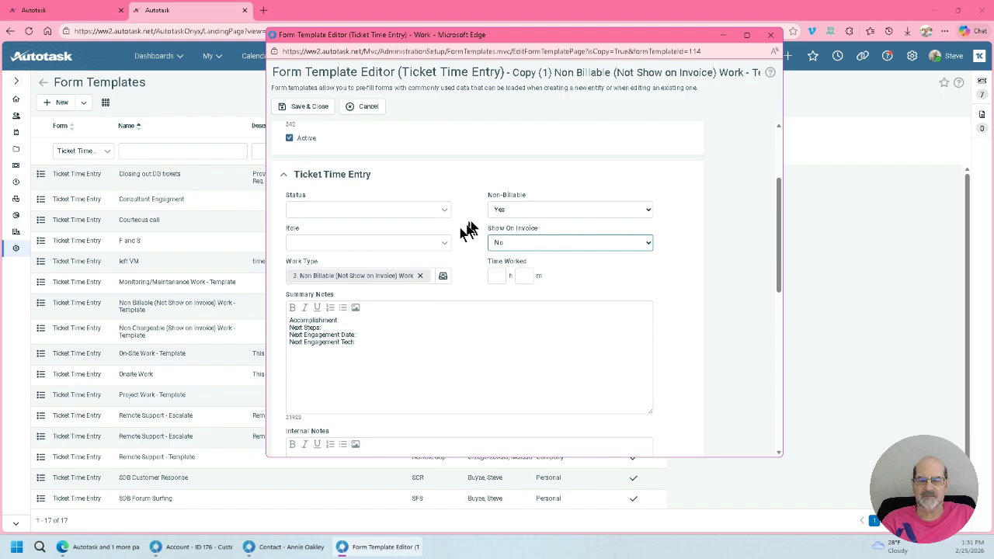
pyautogui.scroll(-1, 675, 306)
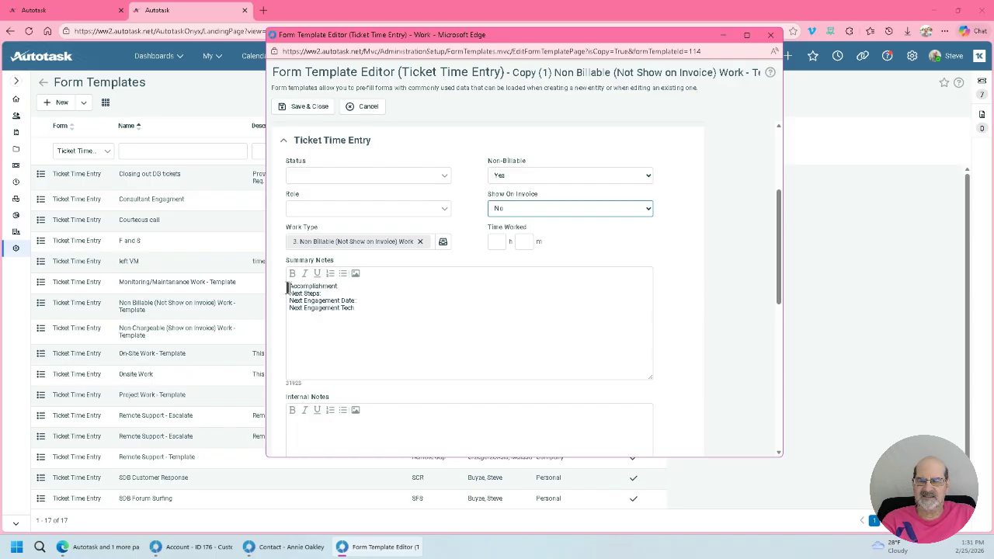
pyautogui.moveTo(288, 287); pyautogui.dragTo(382, 313)
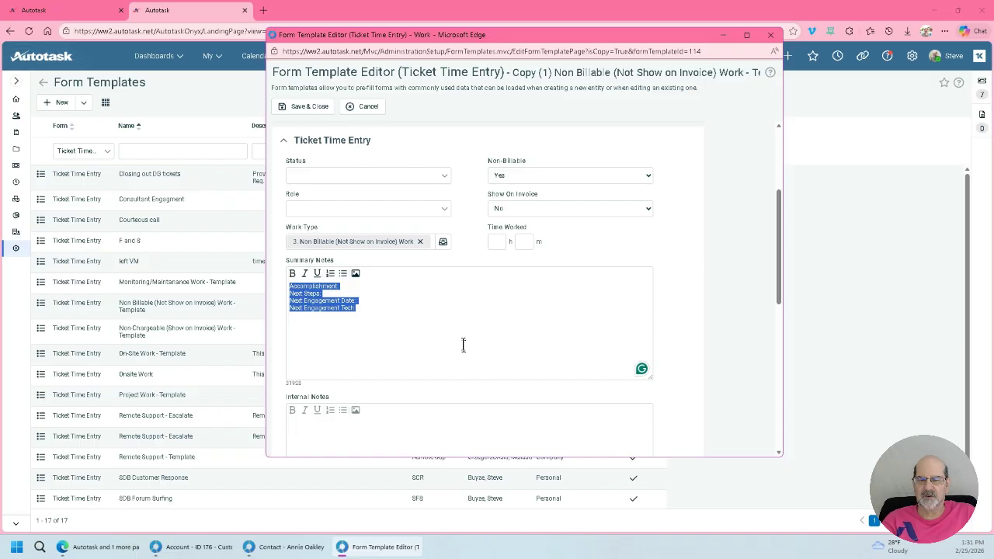
pyautogui.scroll(-5, 463, 344)
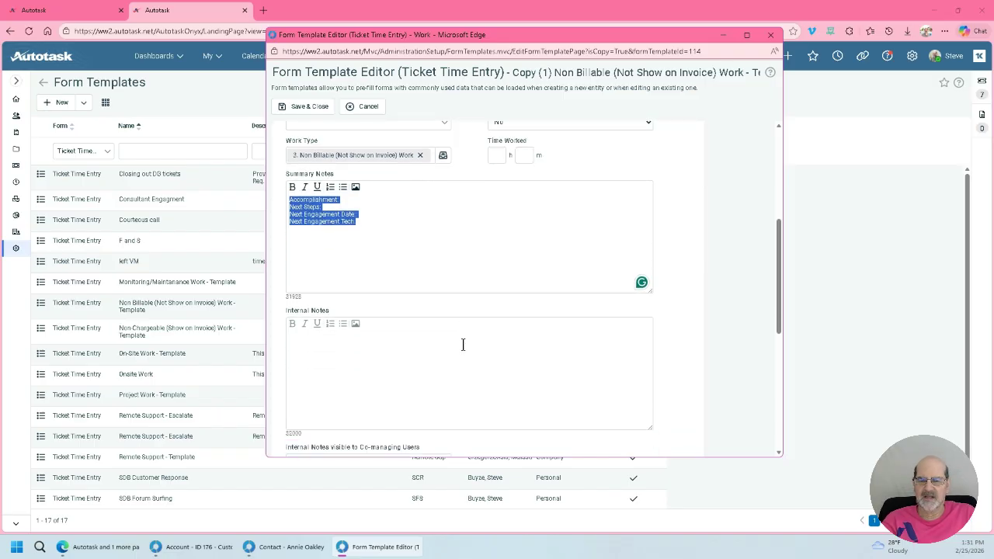
pyautogui.scroll(-2, 451, 346)
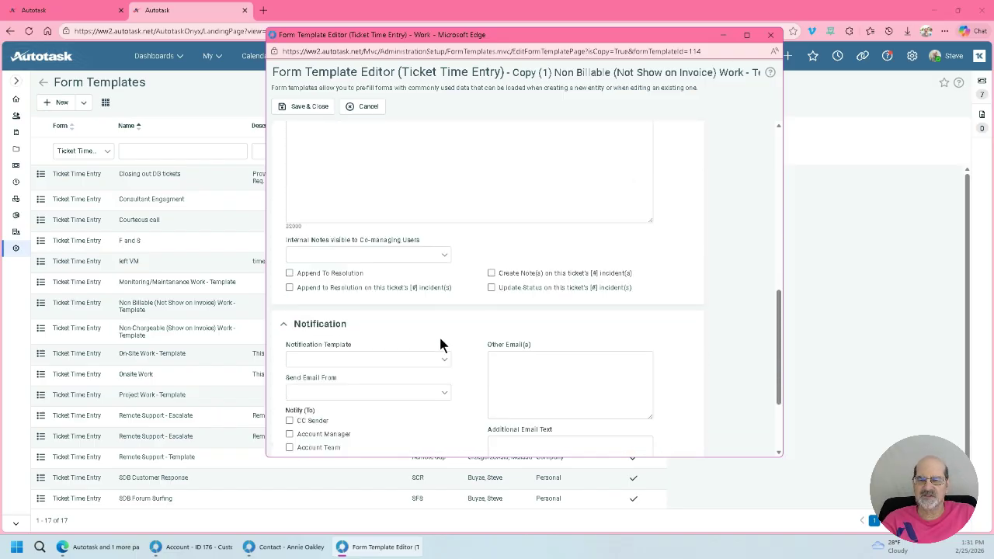
pyautogui.scroll(-1, 440, 344)
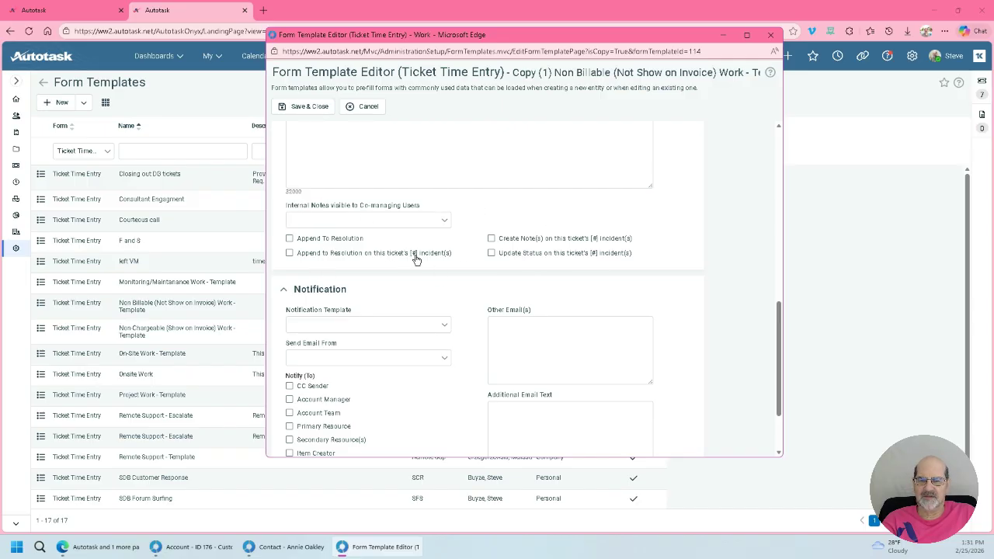
pyautogui.scroll(-2, 451, 279)
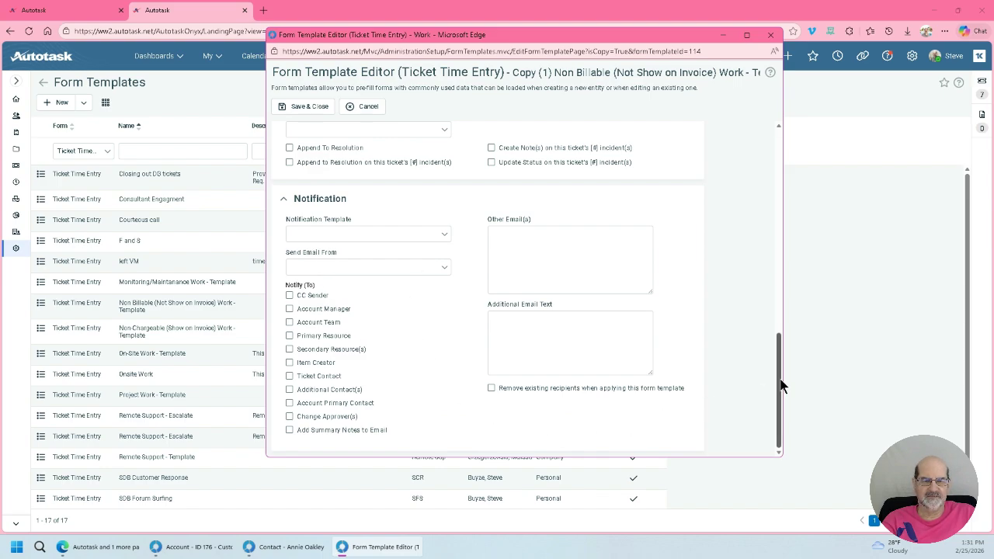
# Step: Save the Mentoring/Shadowing form template and close its editor
pyautogui.moveTo(780, 379); pyautogui.dragTo(710, 122)
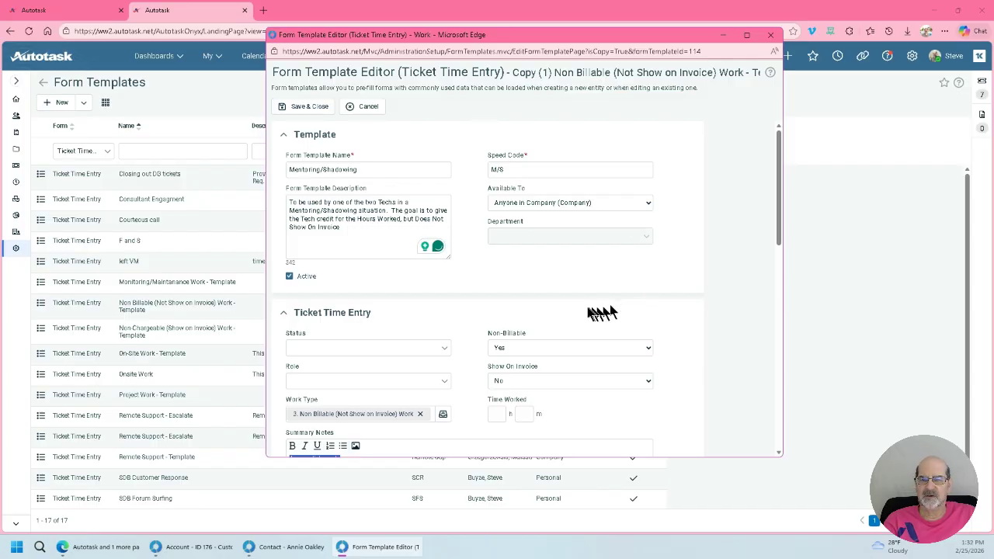
pyautogui.click(322, 109)
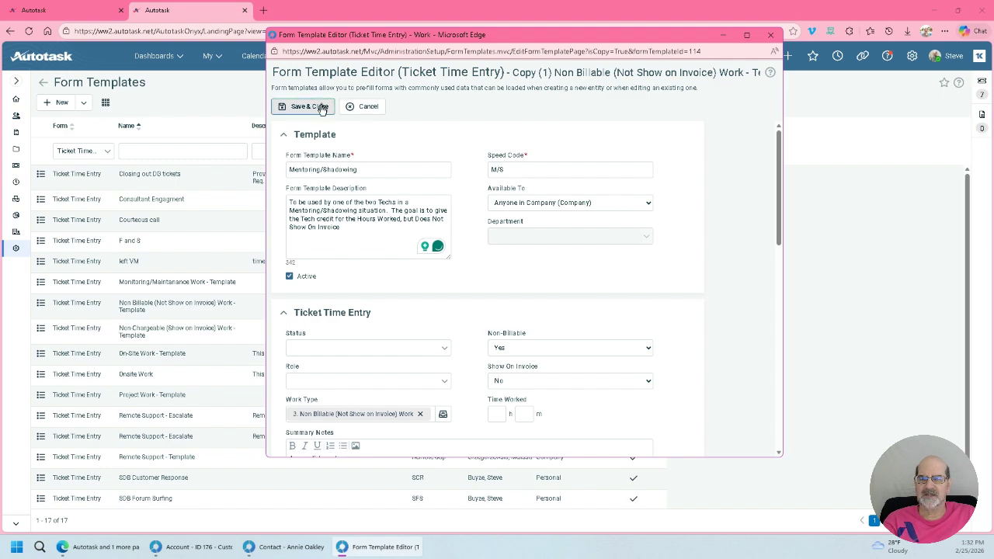